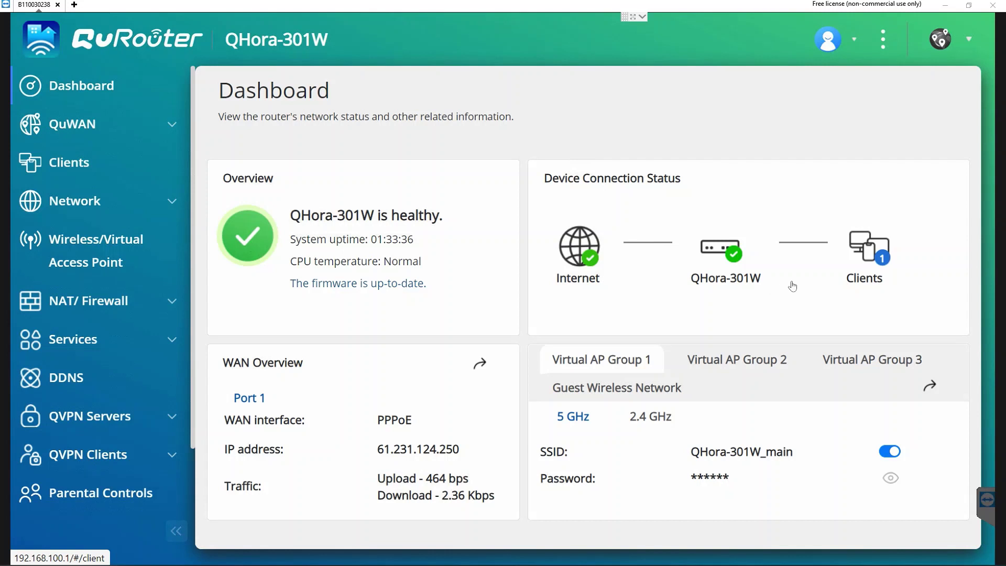
Expand Network in the QuRouter sidebar to show its settings pages
click(83, 204)
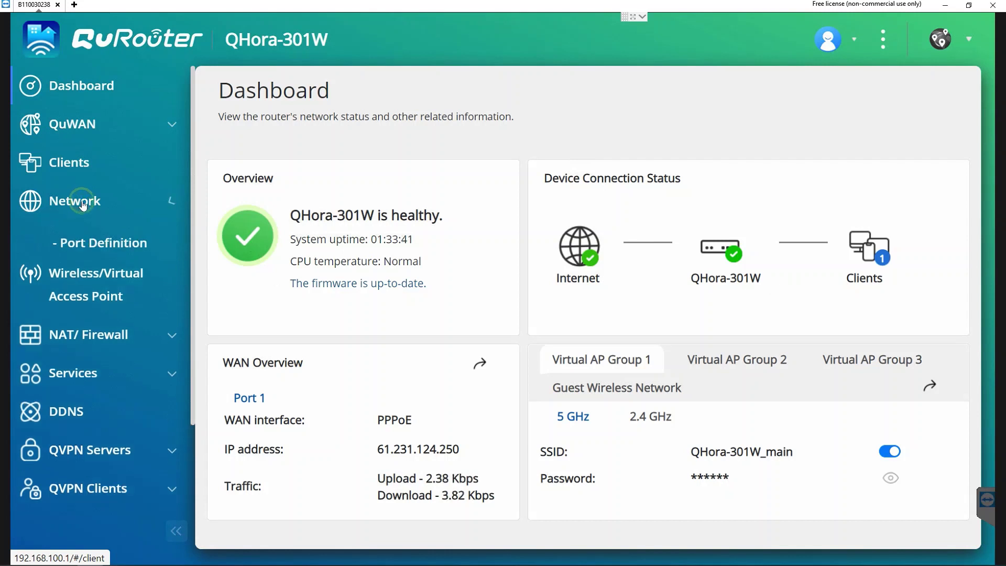
Go from Port Definition to QVPN Servers > QVPN Settings, showing OpenVPN on port 1194
click(84, 242)
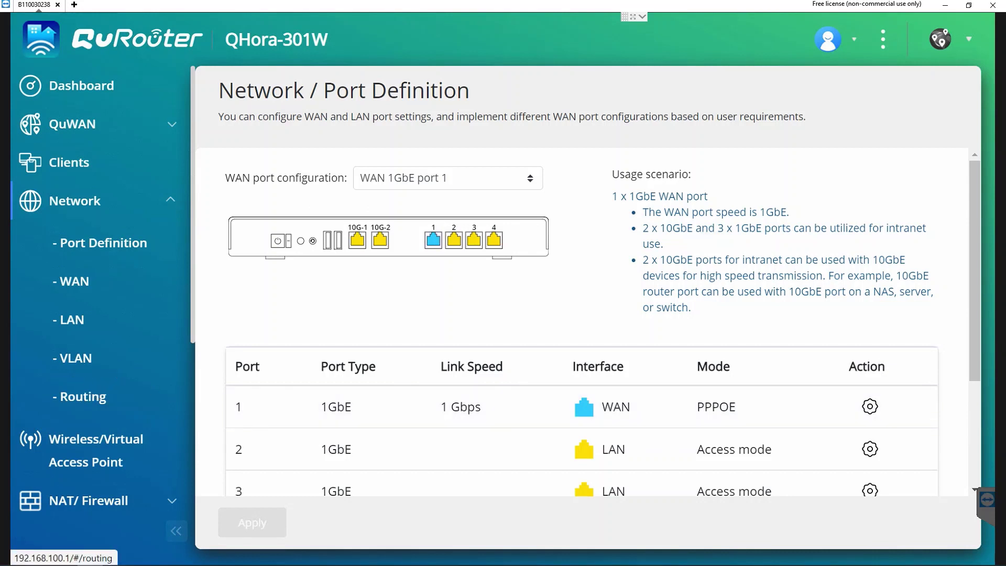
scroll(122, 347, down, 5)
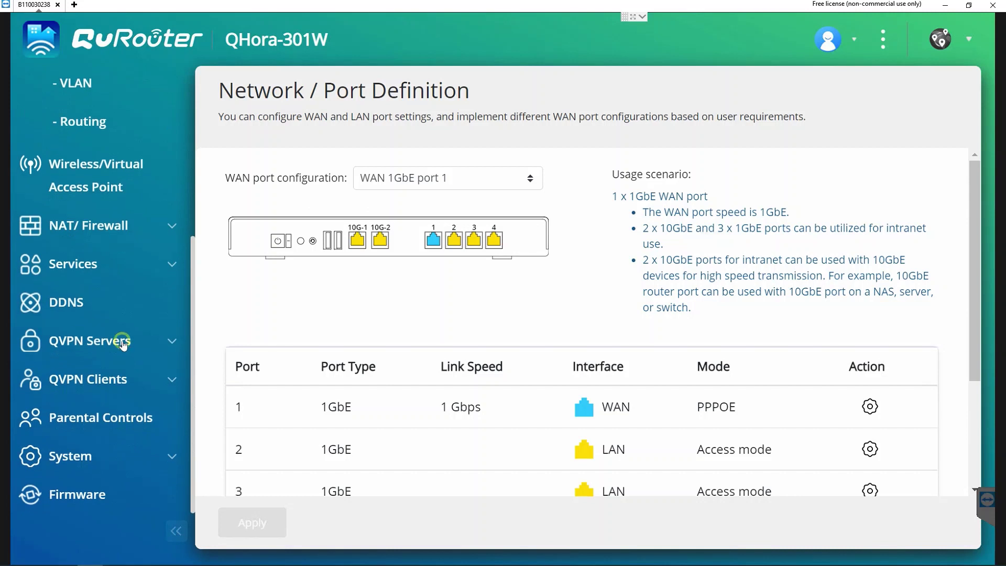
click(123, 343)
click(118, 302)
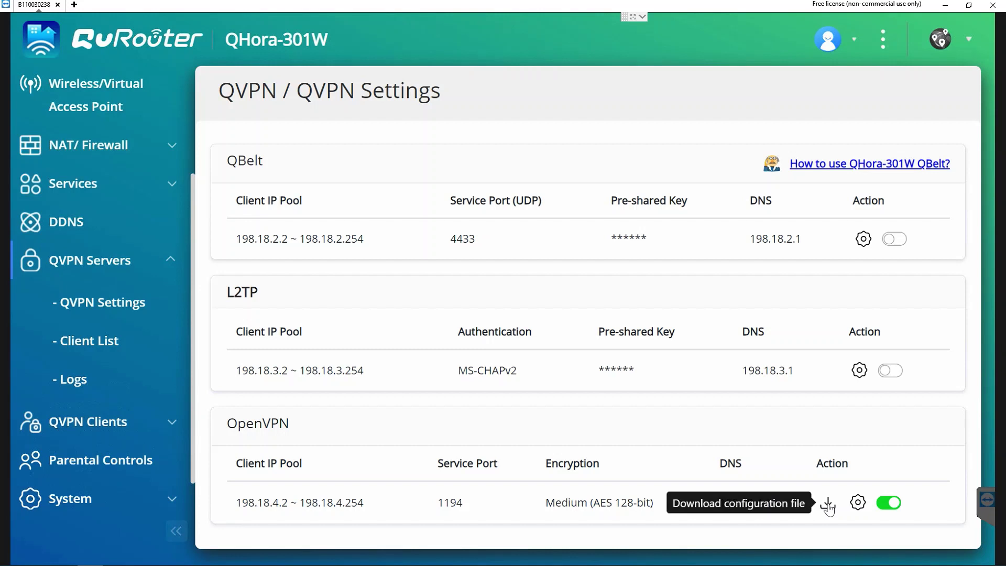
Open the Client List under QVPN Servers to see the VPN clients
click(95, 343)
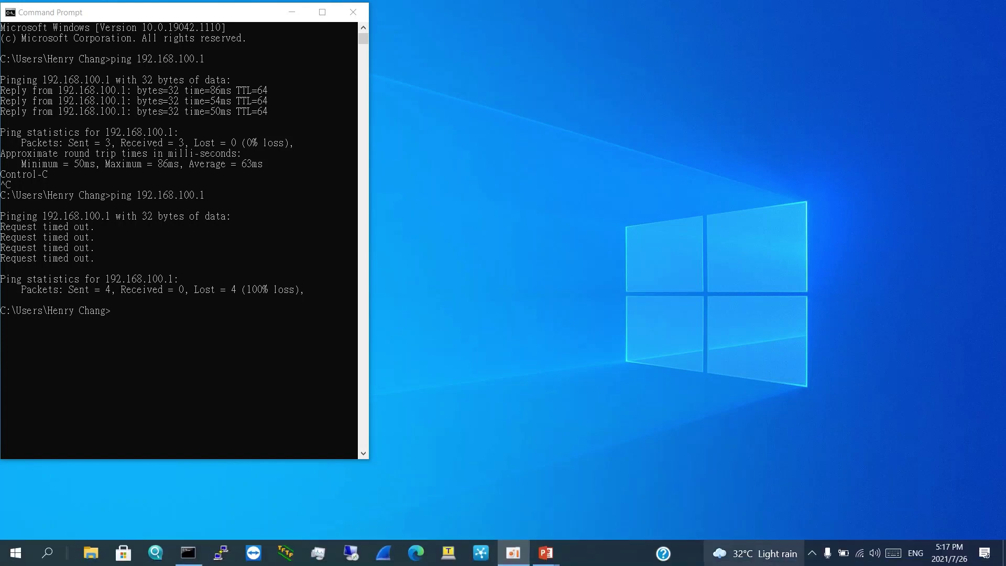
Import QHoraVPNserver from Documents into OpenVPN GUI via the tray icon and confirm success
click(811, 553)
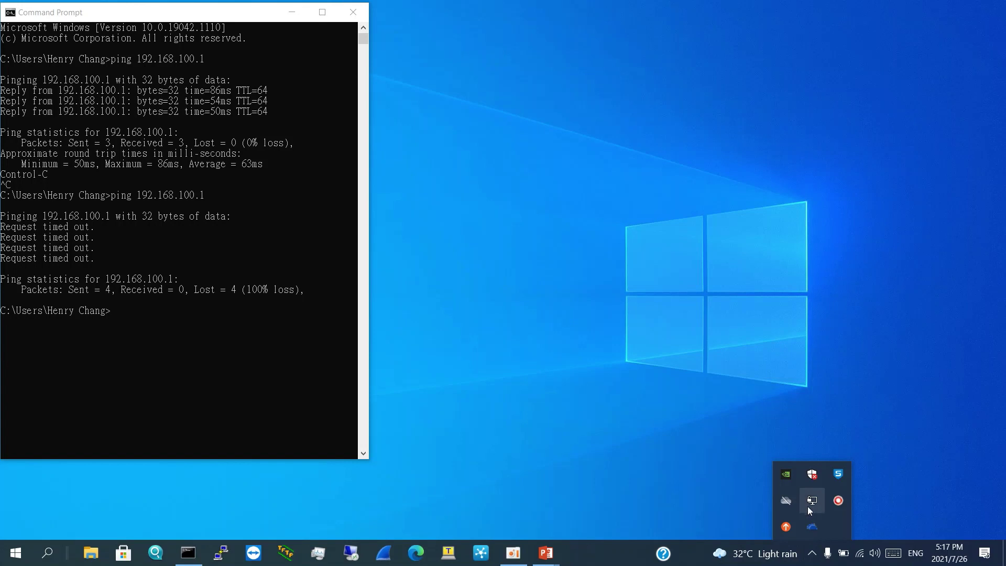
right_click(812, 502)
click(768, 477)
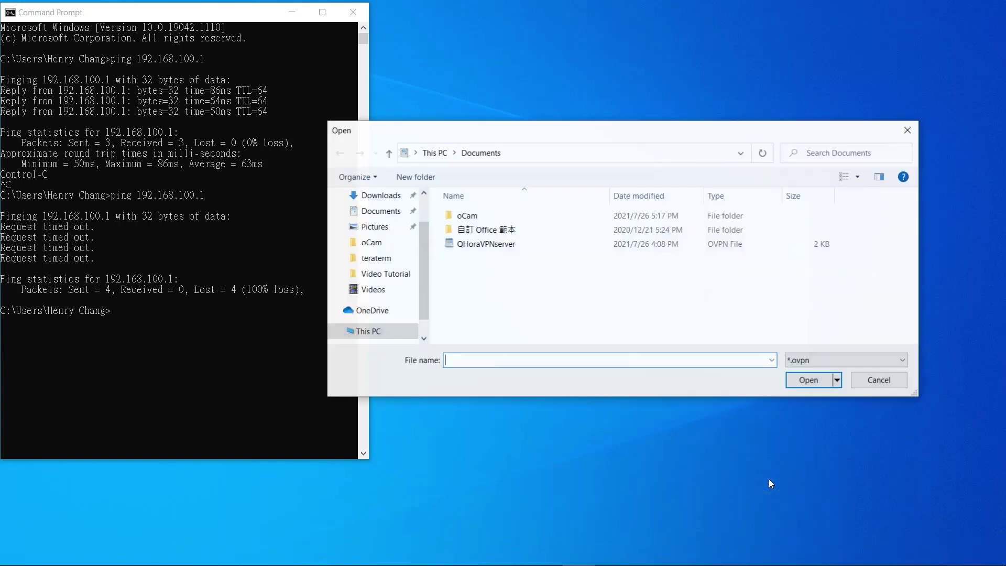
click(492, 243)
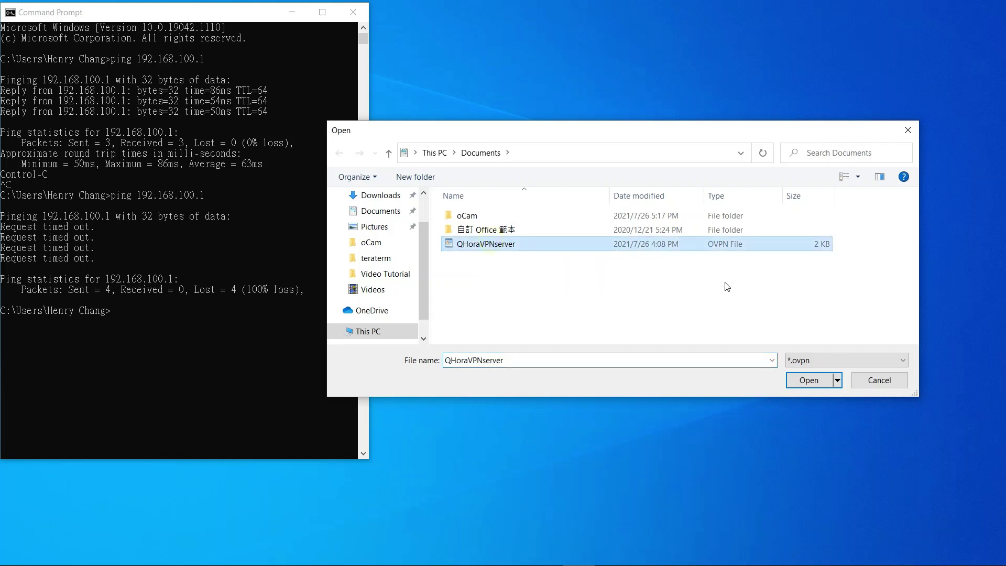
click(807, 379)
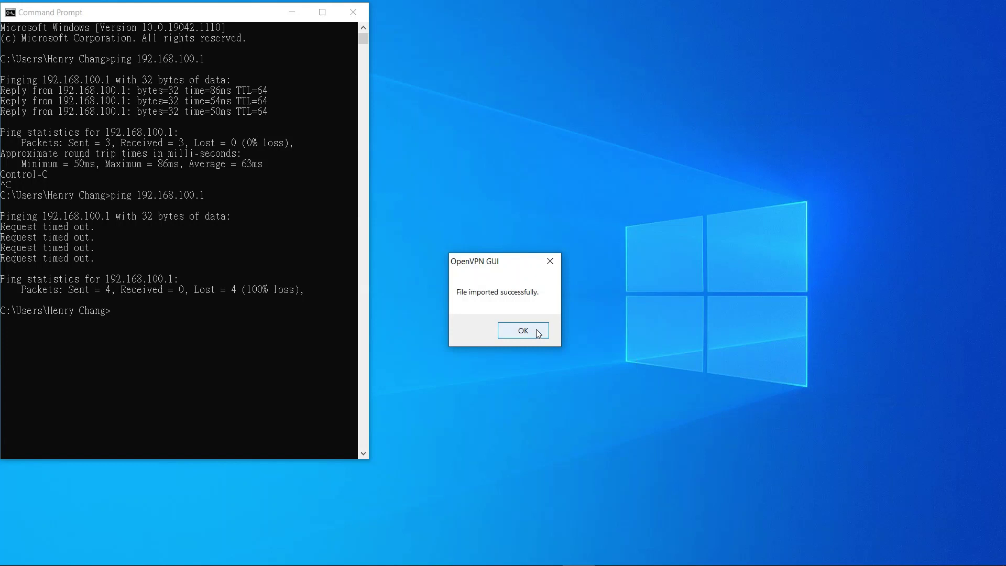
click(537, 329)
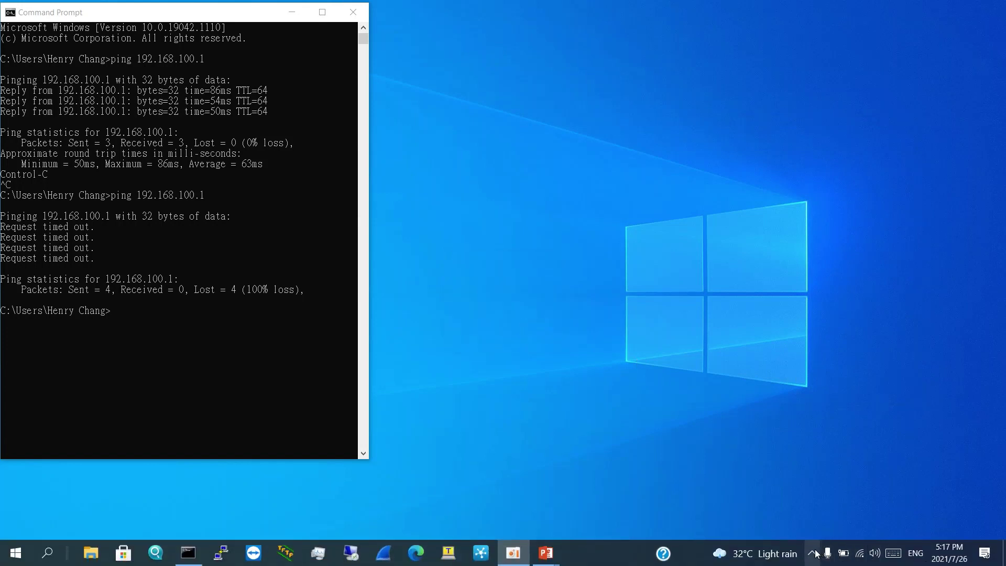
Connect the QHoraVPNserver profile from the OpenVPN tray menu, entering the account password
click(811, 553)
right_click(812, 501)
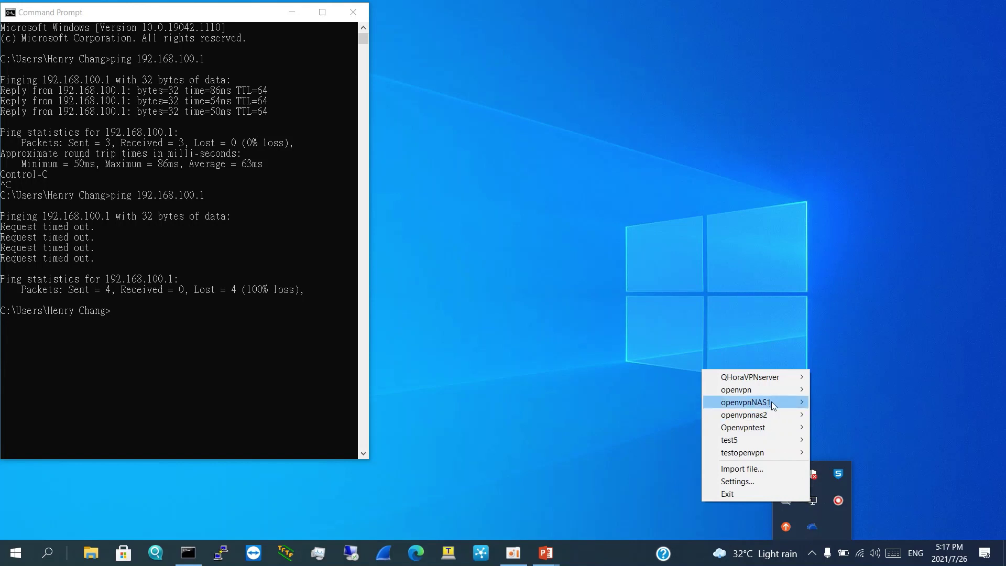
mouse_move(784, 380)
click(841, 379)
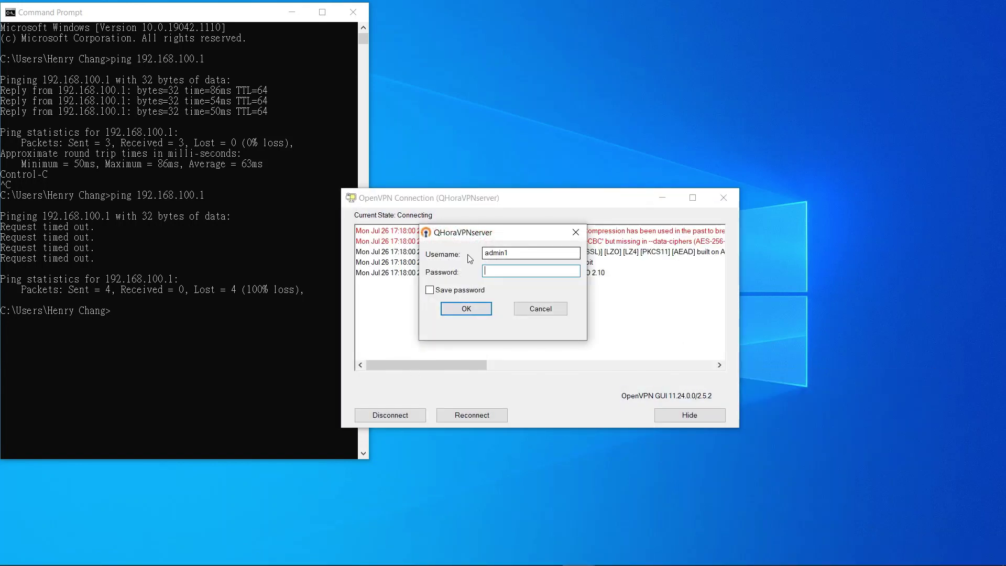
click(500, 272)
text(********)
click(469, 307)
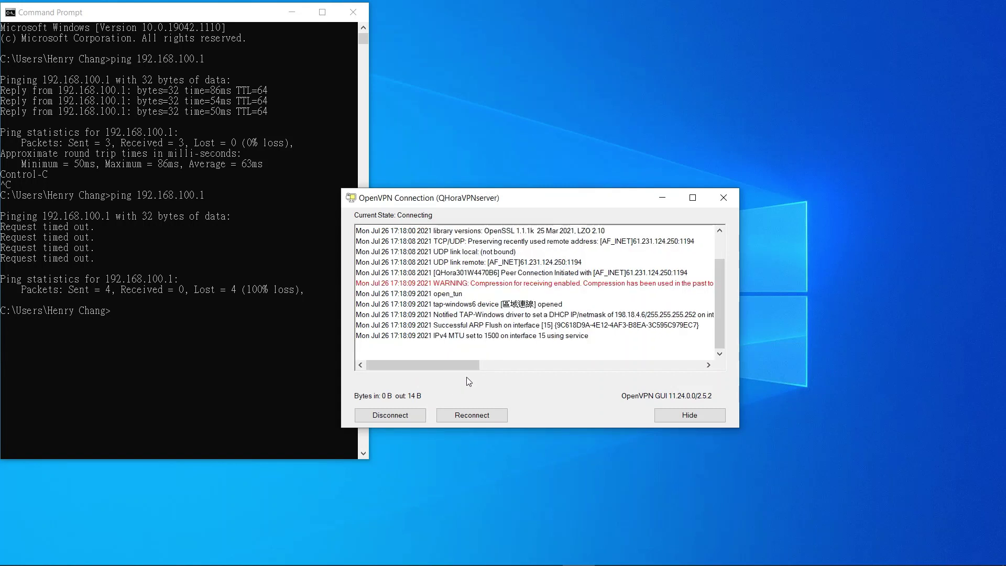
click(467, 342)
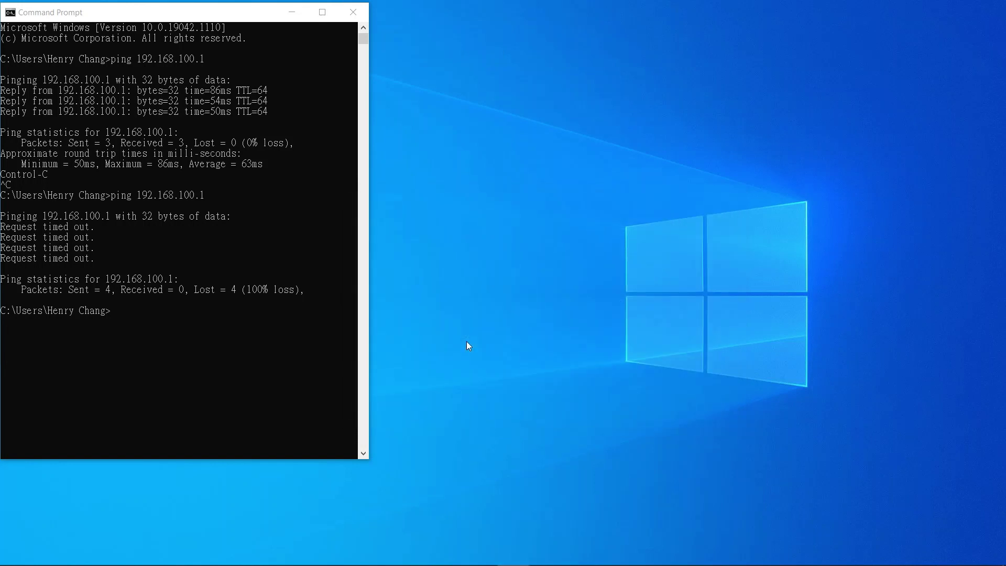
Run ping 192.168.100.1 in Command Prompt, now replying with 0% loss
click(247, 306)
text(ping 192.168.100)
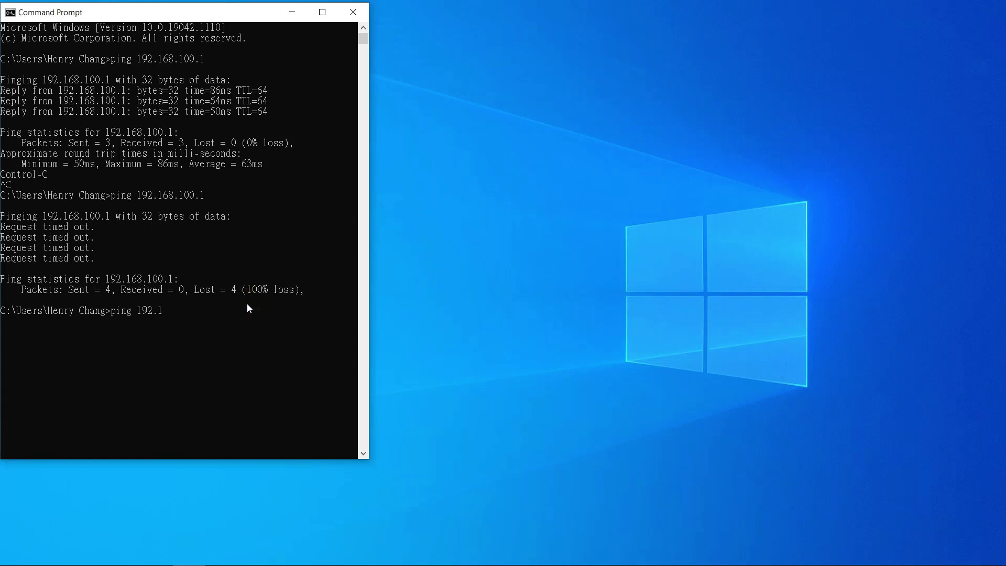
text(.1)
key(Return)
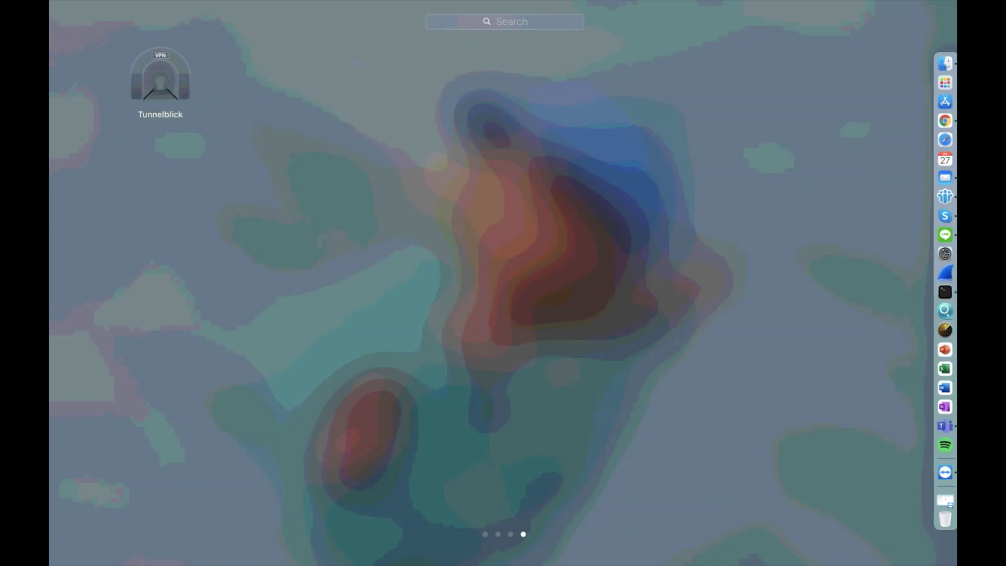
Open QHoraVPNserver.ovpn from the Finder Desktop with Tunnelblick
click(942, 65)
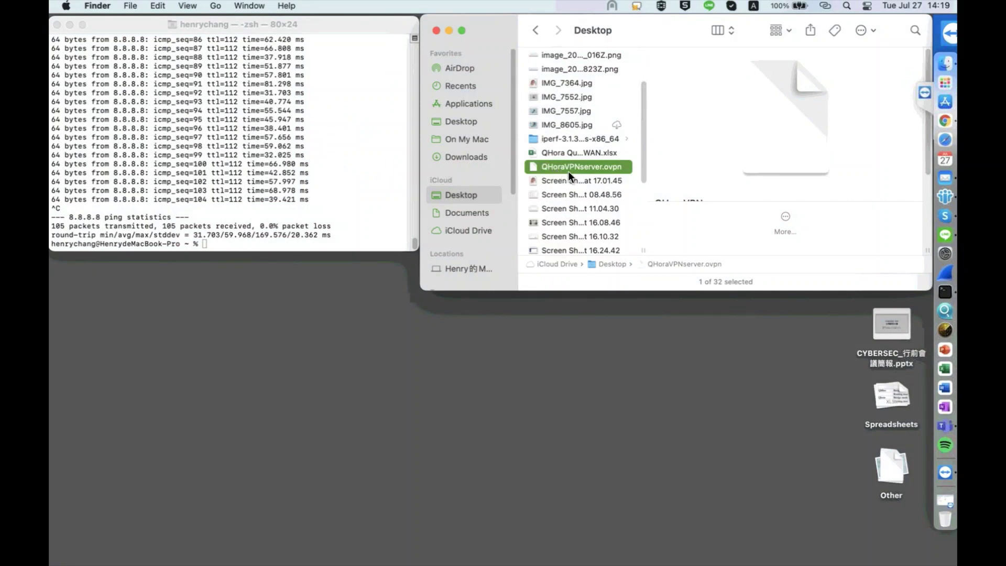
right_click(596, 165)
mouse_move(626, 186)
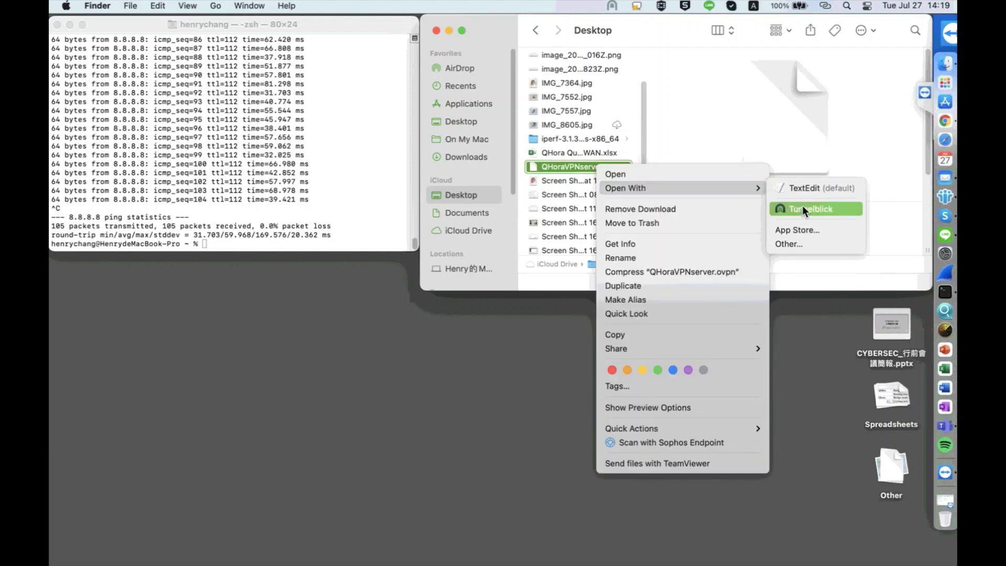
click(613, 6)
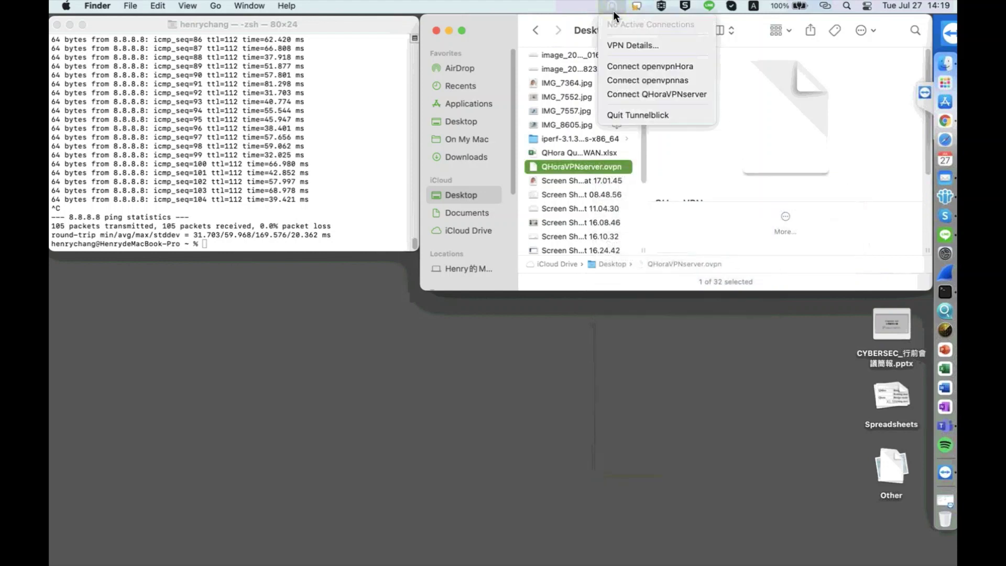
Connect Tunnelblick to QHoraVPNserver using the VPN username and password, then return to Terminal
click(642, 95)
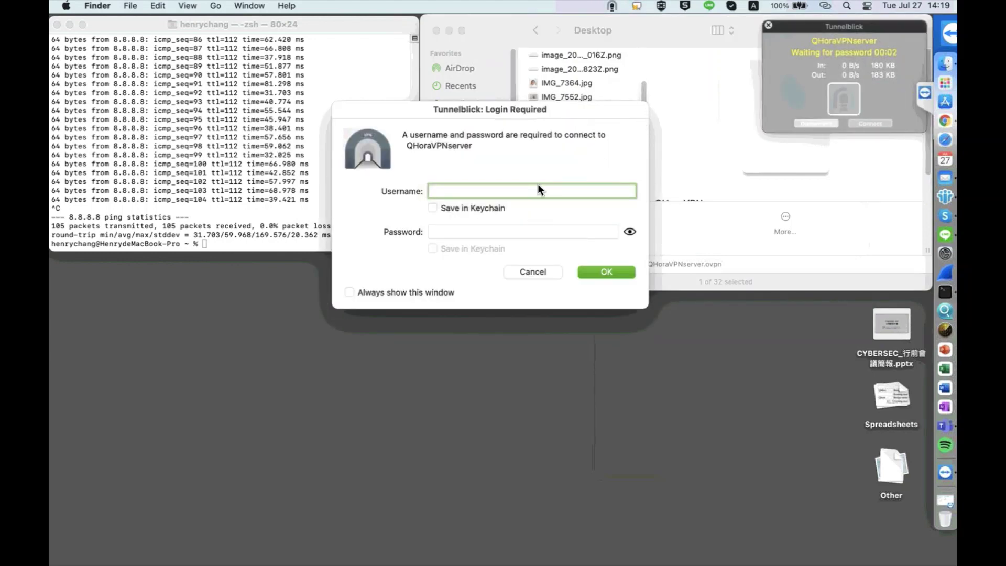
text(admin2)
key(Tab)
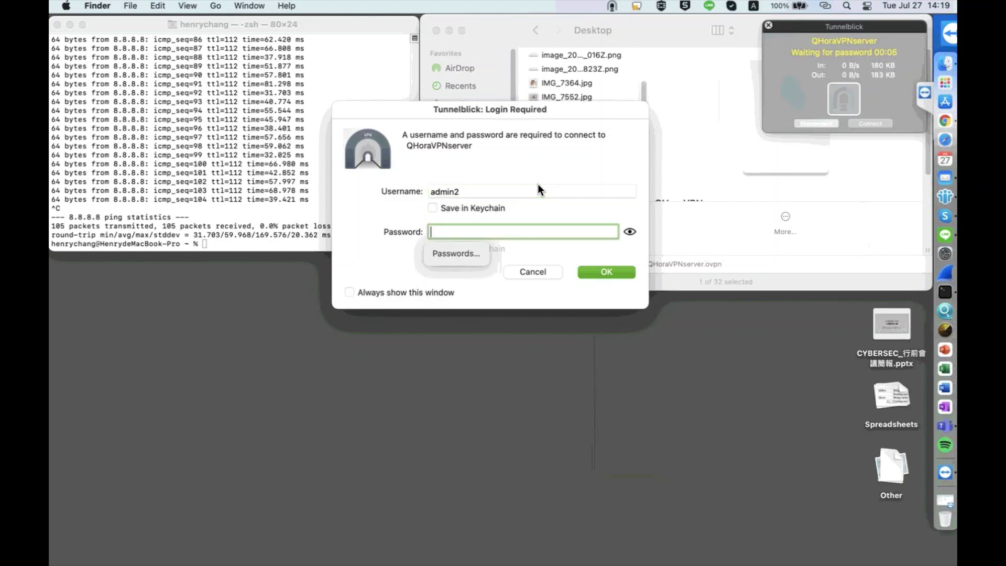
text(*********)
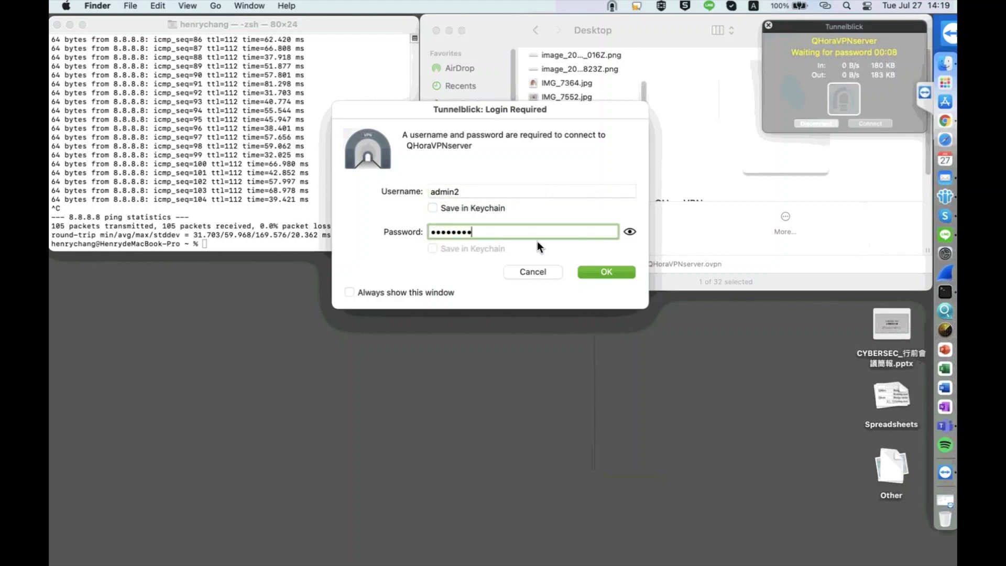
click(593, 267)
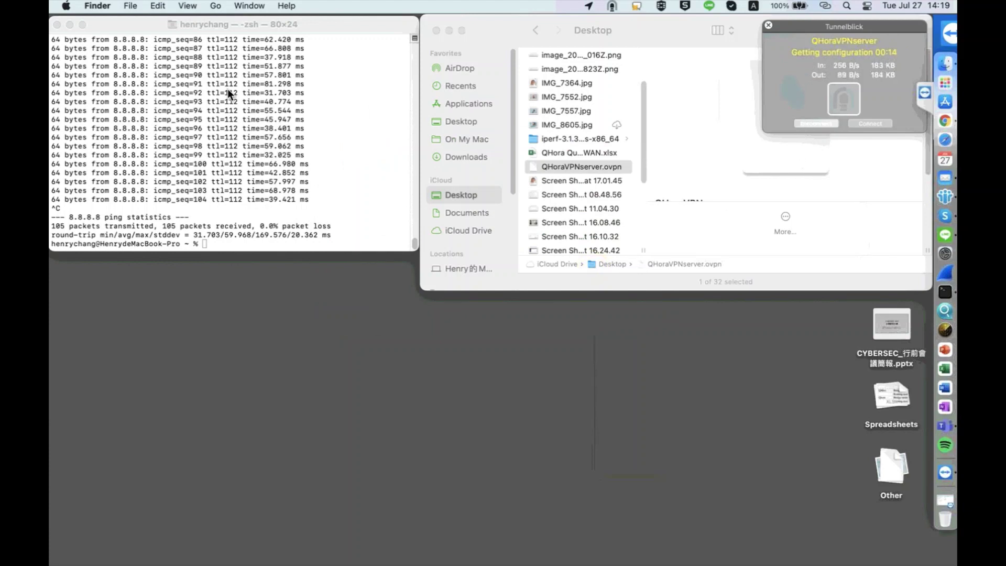
click(240, 171)
text(pin)
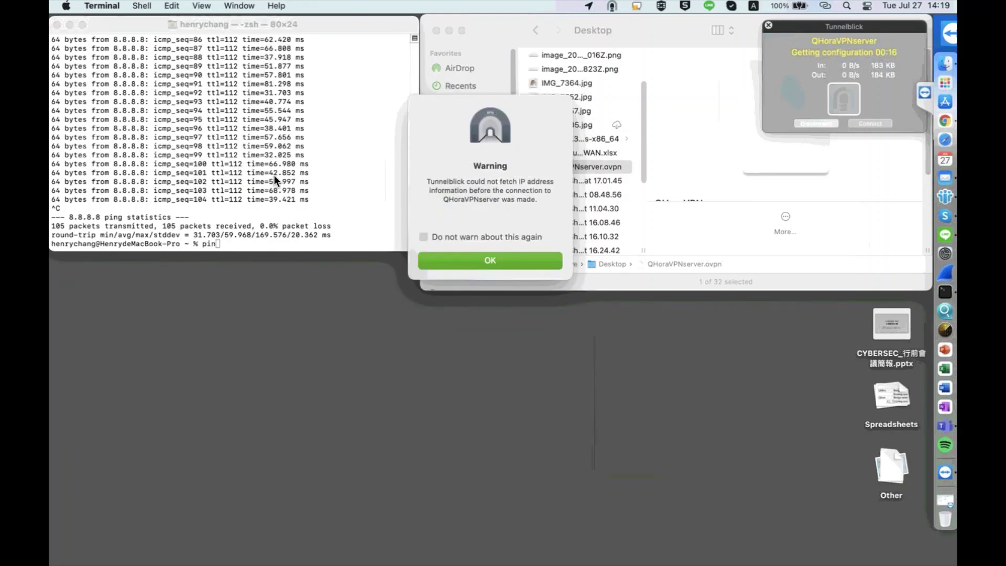
Dismiss the IP warning, briefly ping 8.8.8.8, then ping the router at 192.168.100.1
click(499, 262)
text(g 8.8.8.8)
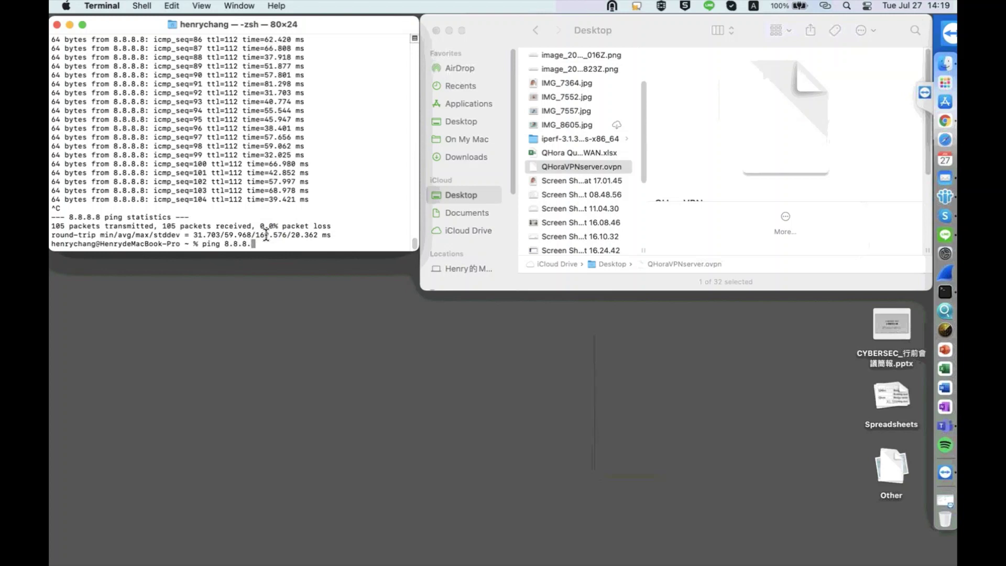
key(Return)
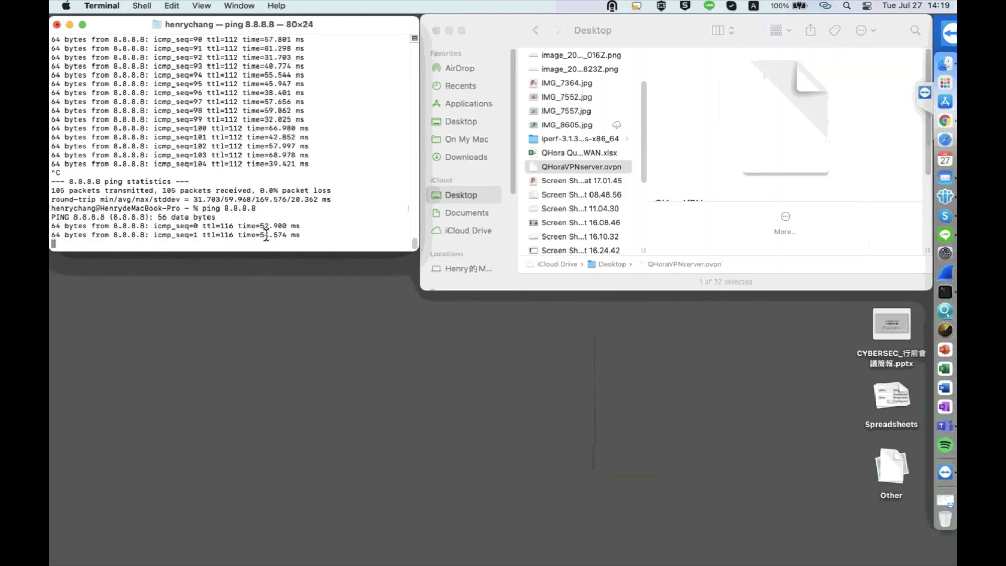
key(ctrl+c)
text(pi)
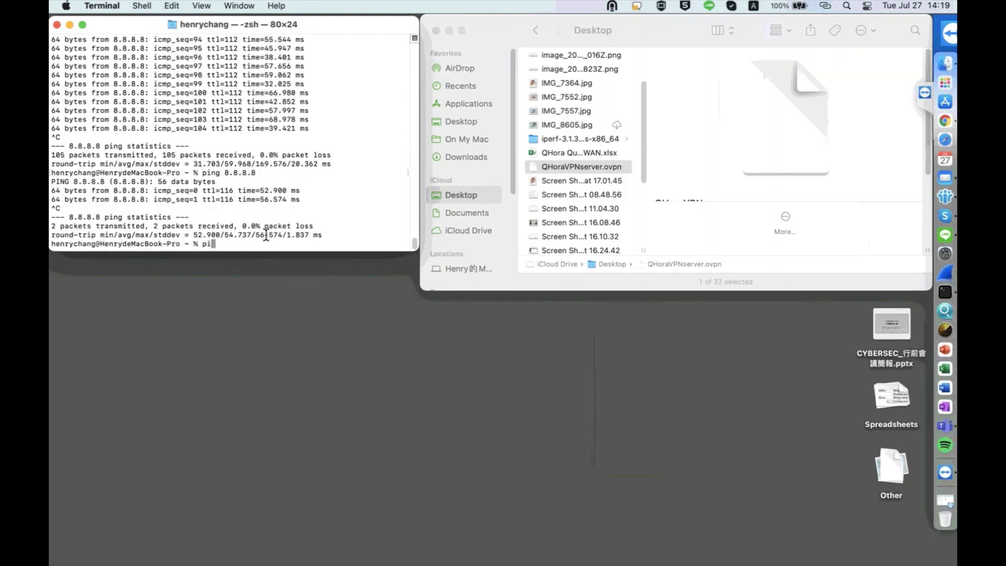
text(ng 192.168.100.1)
key(Return)
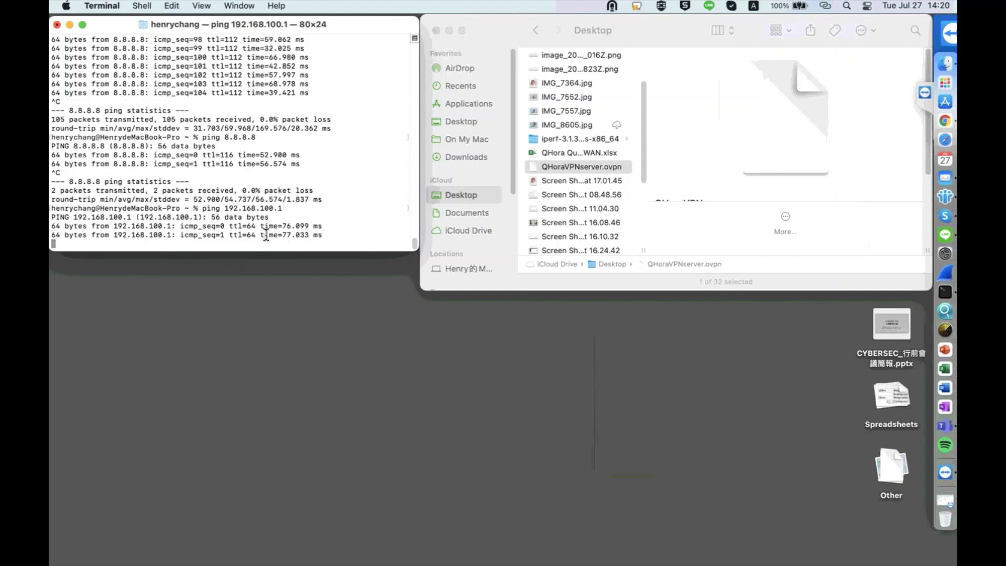